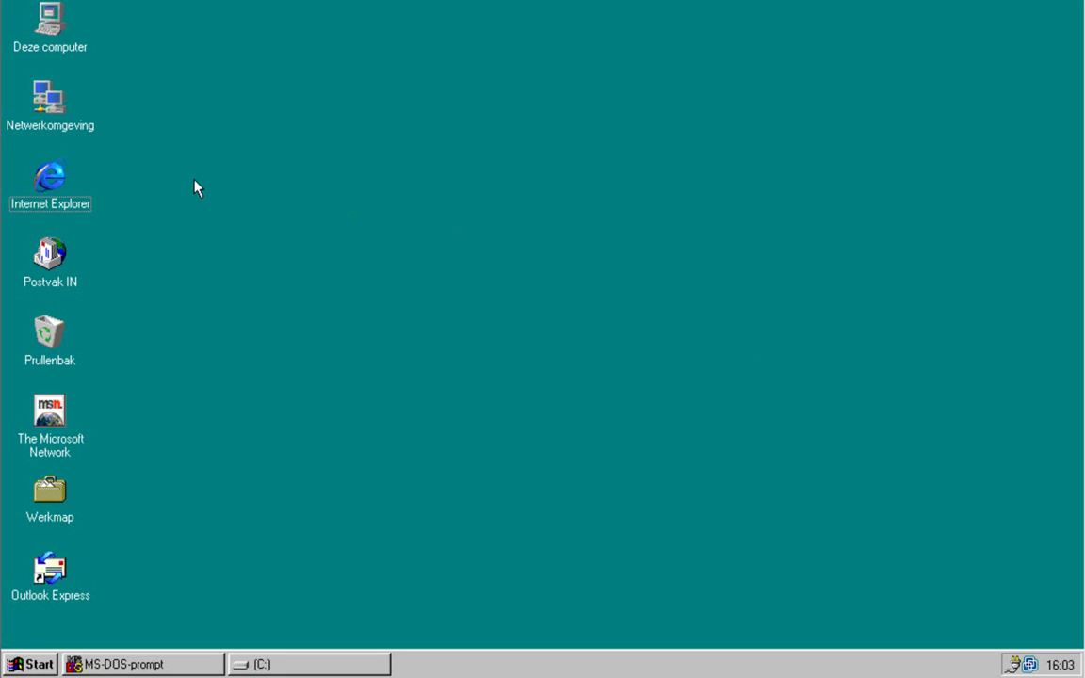
Step: Launch Internet Explorer and check its version info (5.00.2314.1003, 40-bit cipher strength)
{"action": "double_click", "coordinate": [52, 179]}
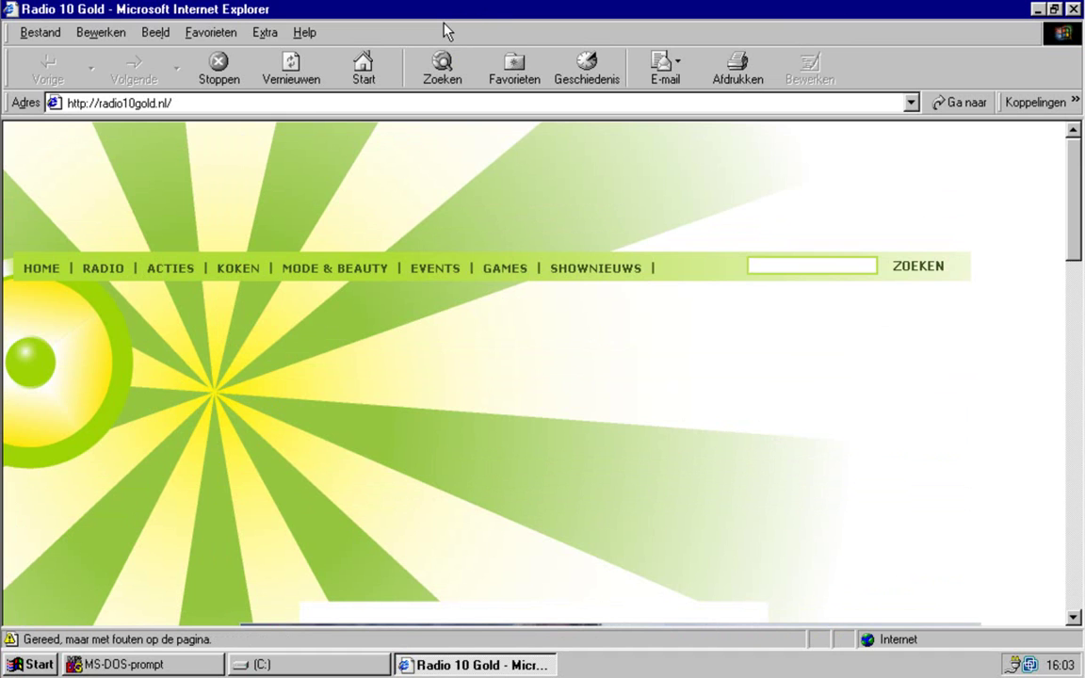
{"action": "left_click", "coordinate": [306, 32]}
{"action": "left_click", "coordinate": [404, 103]}
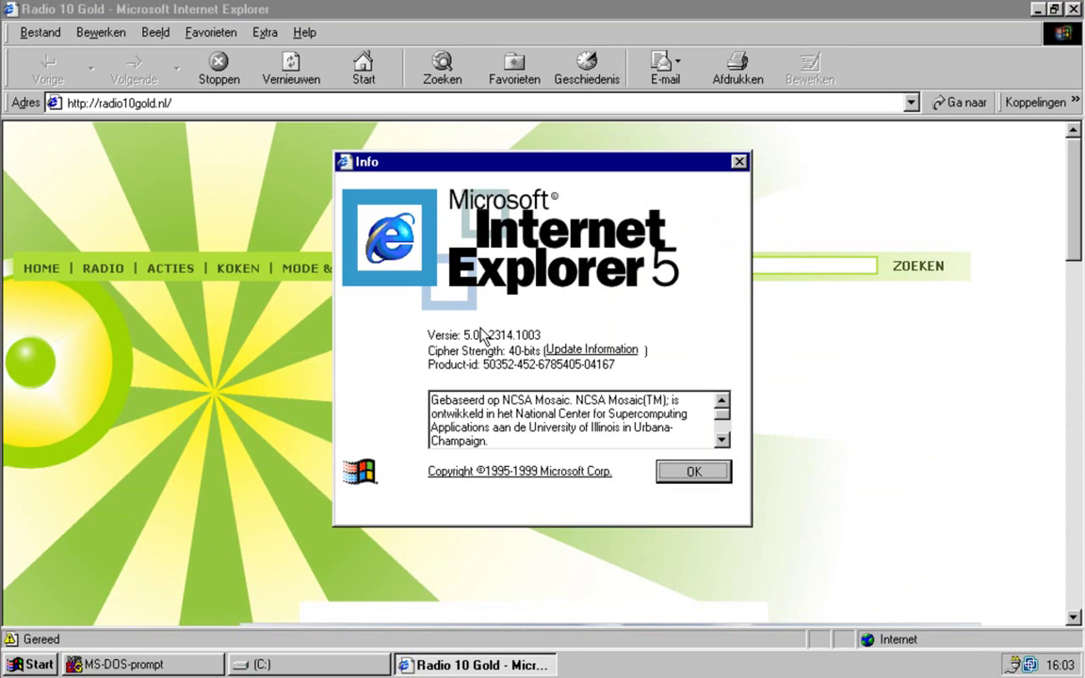
{"action": "left_click", "coordinate": [694, 474]}
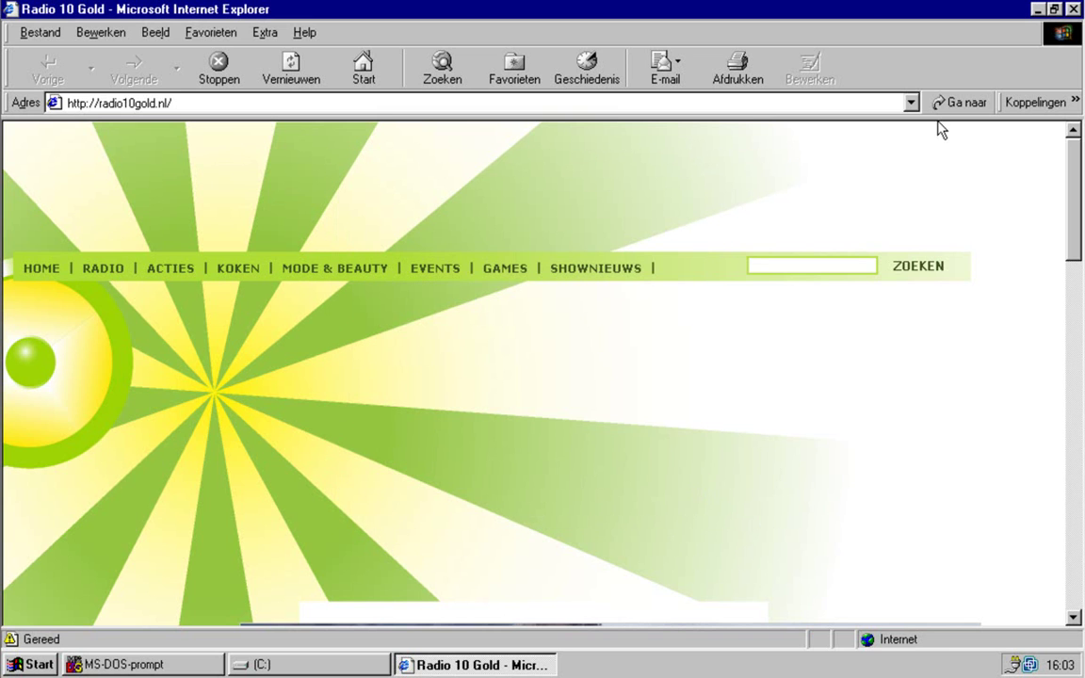
Step: Close Internet Explorer and check VMware Workstation's About box (version 7.1.4 build-385536)
{"action": "left_click", "coordinate": [1072, 9]}
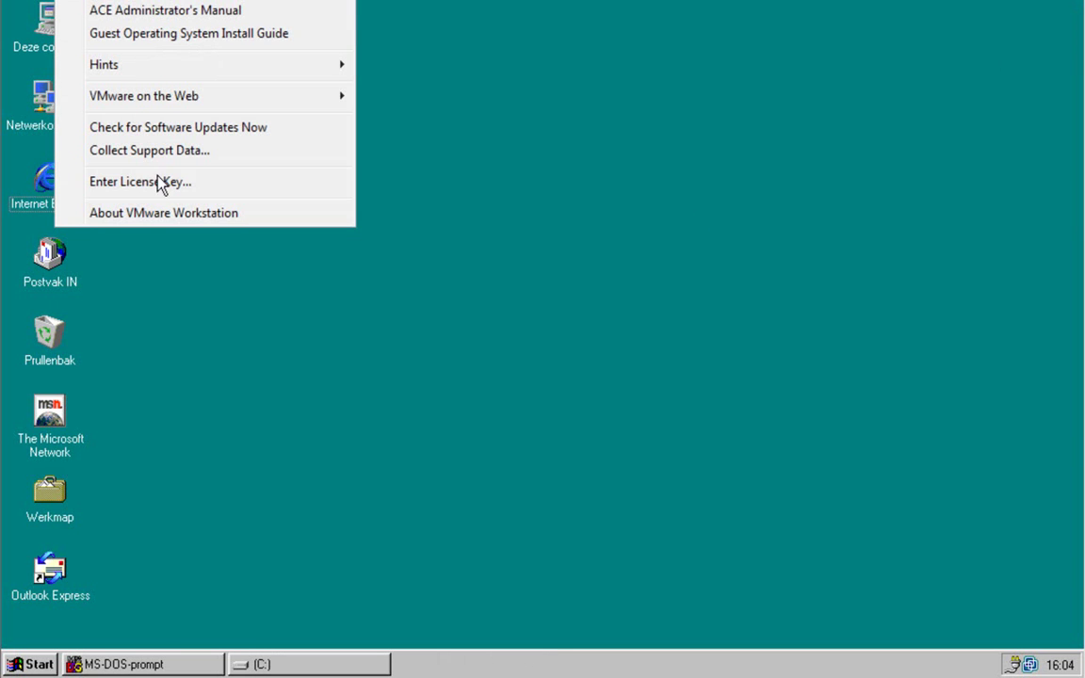
{"action": "left_click", "coordinate": [234, 213]}
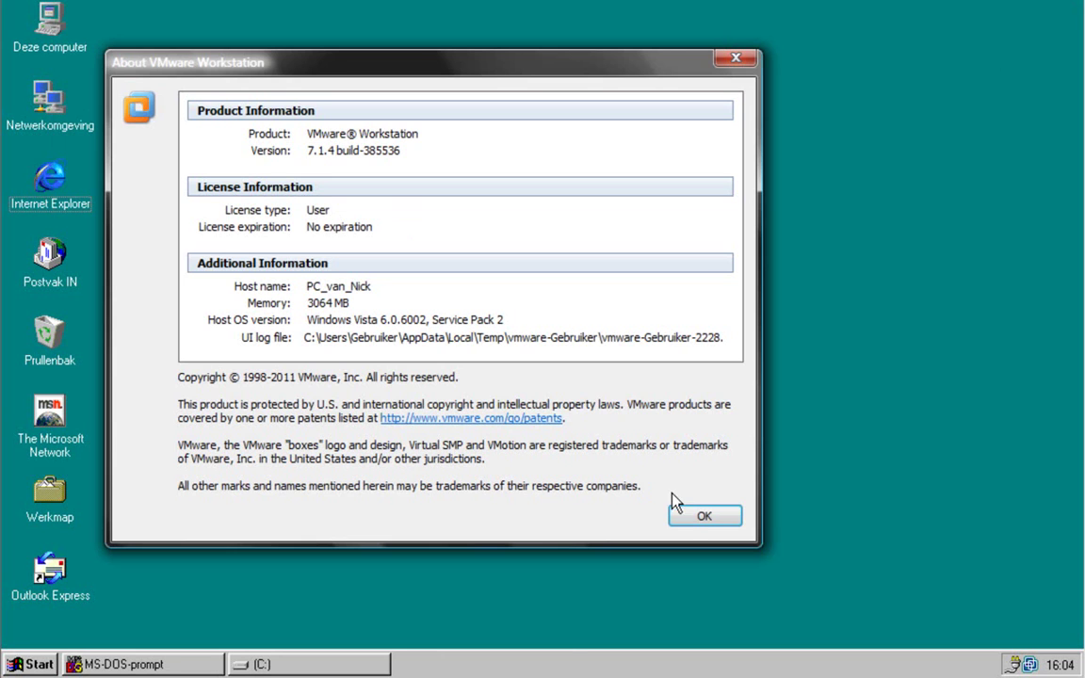
{"action": "left_click", "coordinate": [699, 518]}
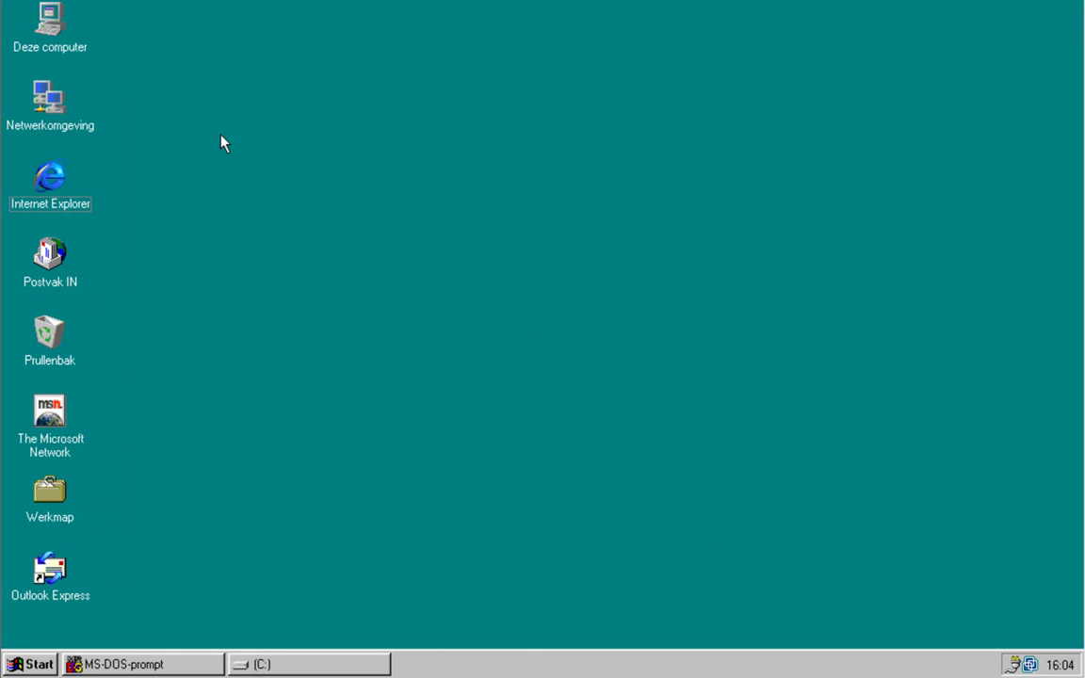
{"action": "right_click", "coordinate": [61, 23]}
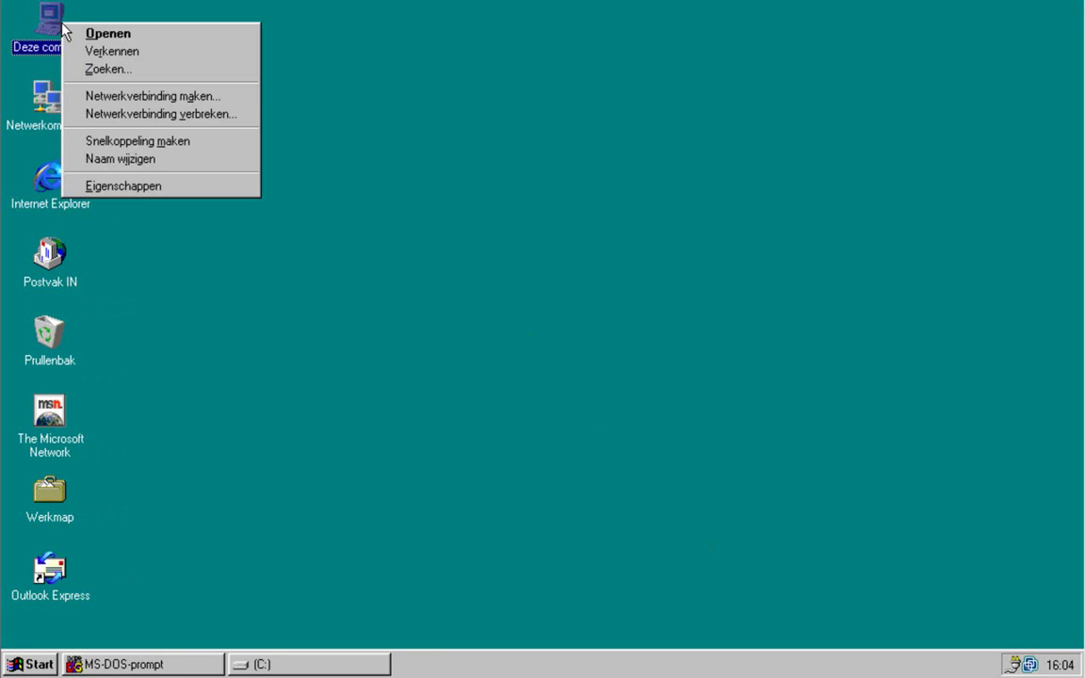
{"action": "left_click", "coordinate": [170, 186]}
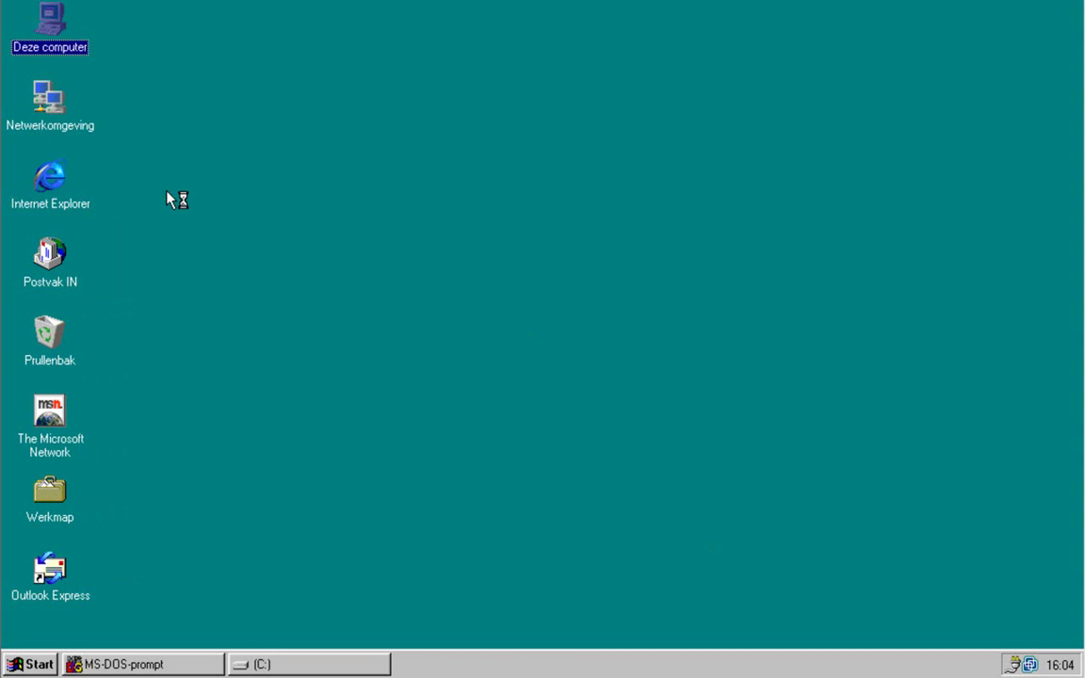
{"action": "left_click", "coordinate": [176, 113]}
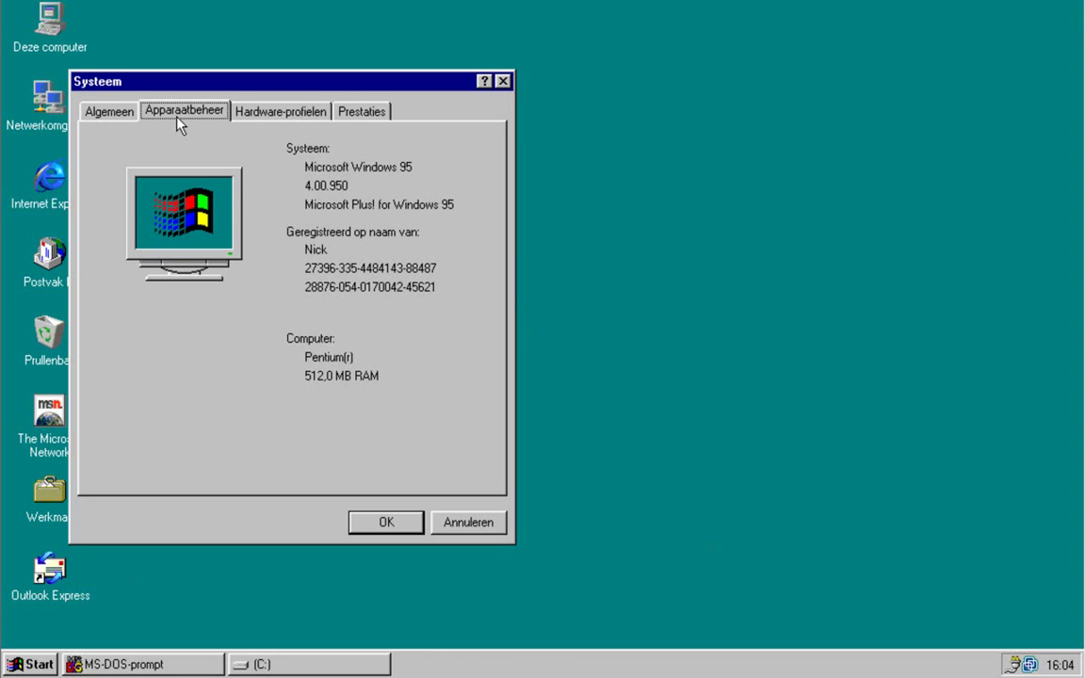
{"action": "left_click", "coordinate": [184, 290]}
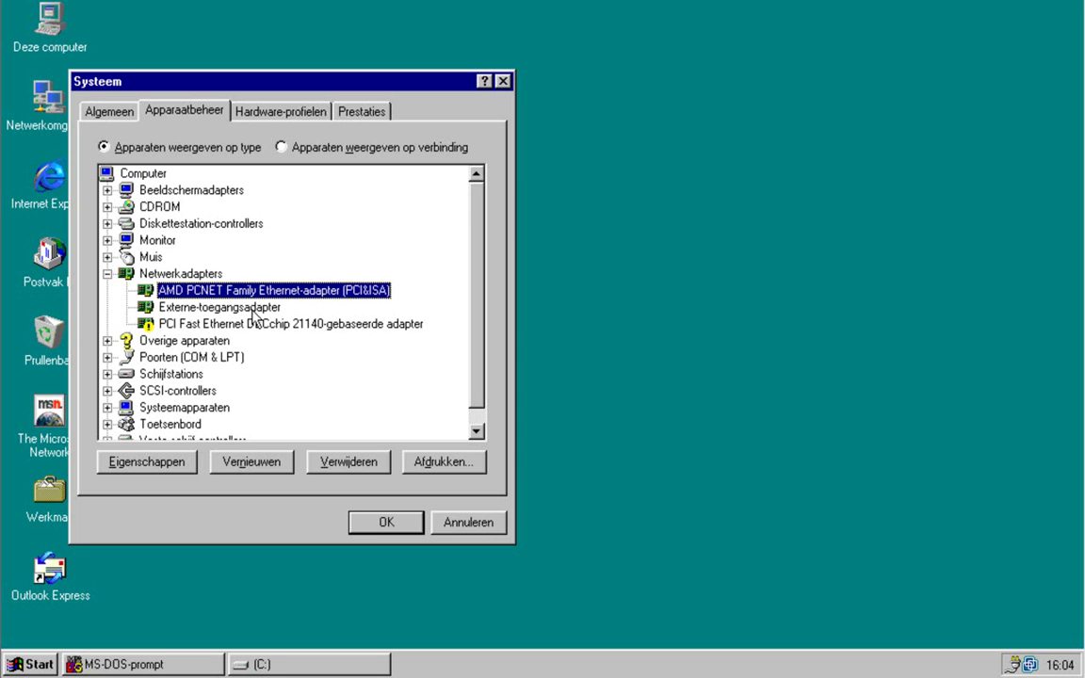
{"action": "left_click", "coordinate": [230, 324]}
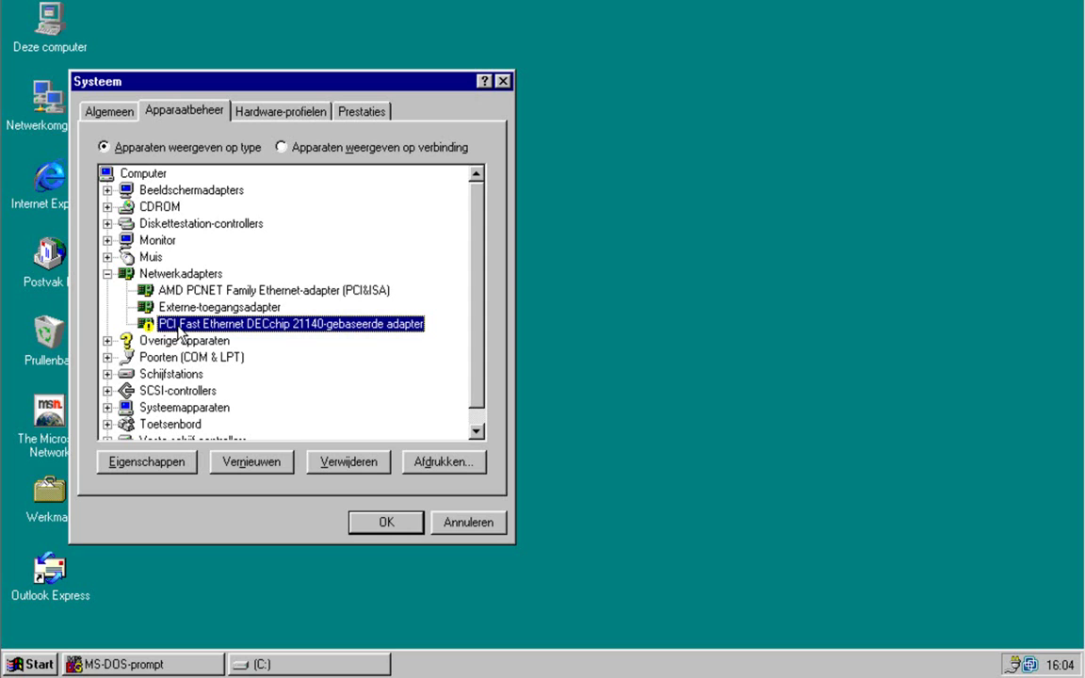
{"action": "double_click", "coordinate": [179, 326]}
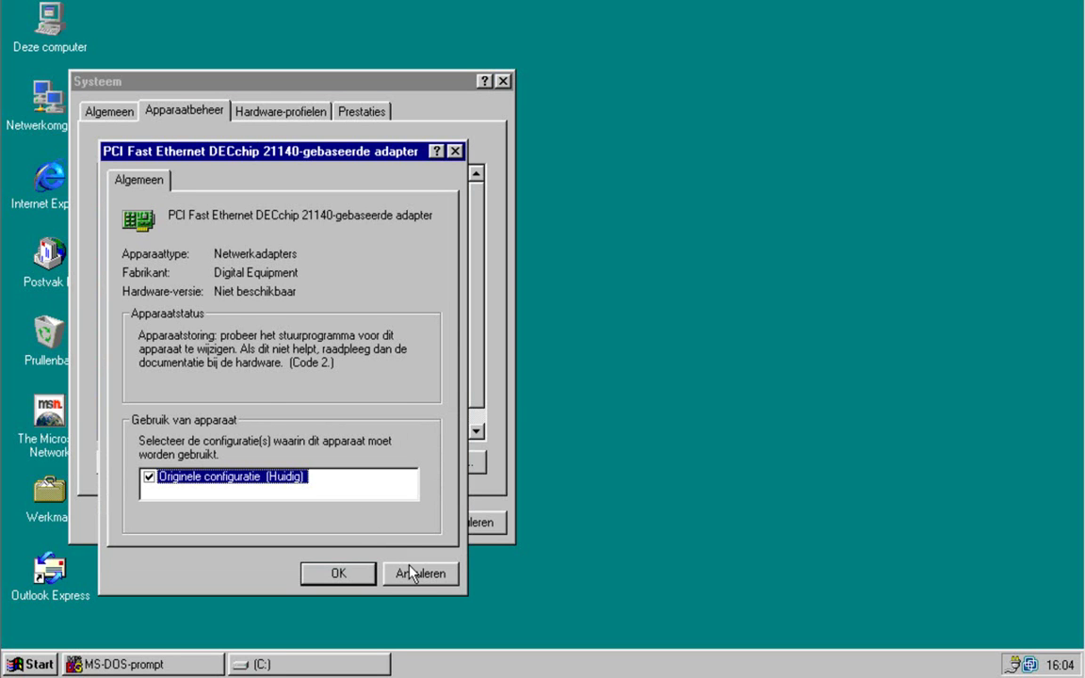
{"action": "left_click", "coordinate": [412, 574]}
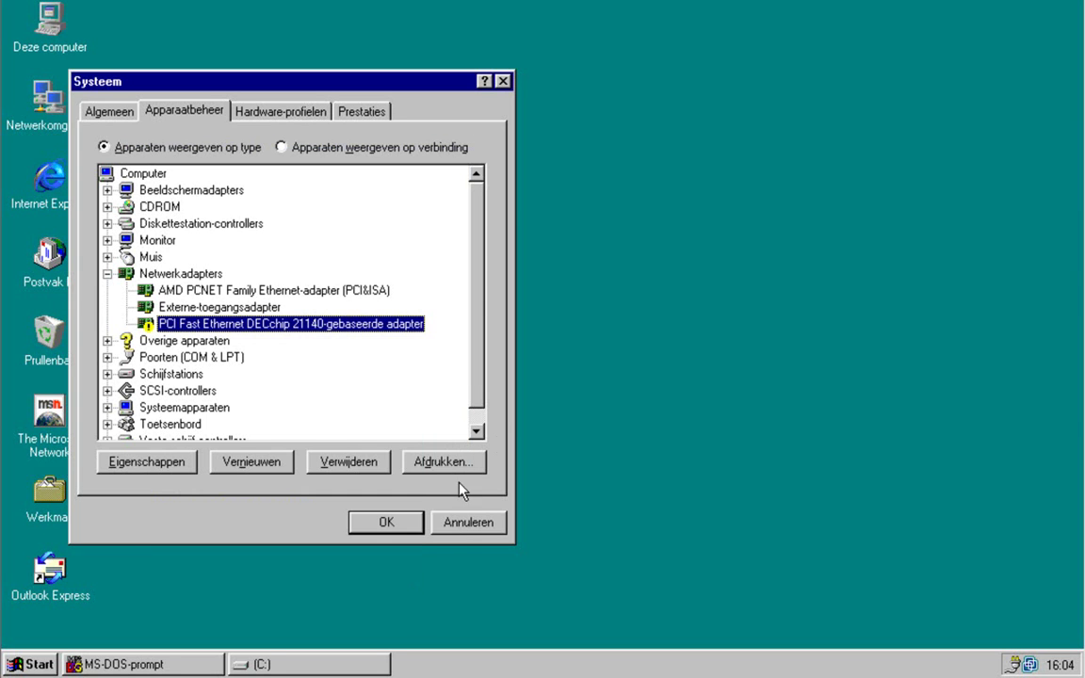
{"action": "left_click", "coordinate": [474, 532]}
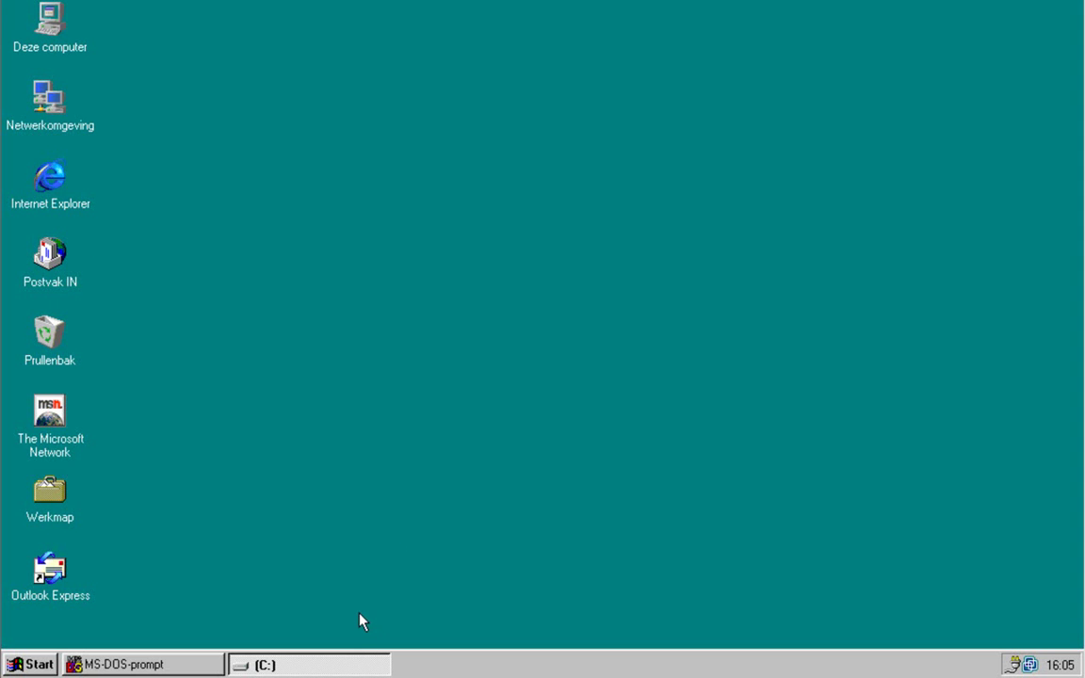
Step: Restore the (C:) window, view the ie5 folder's 81 setup files (75,2 MB), then close it
{"action": "left_click", "coordinate": [327, 666]}
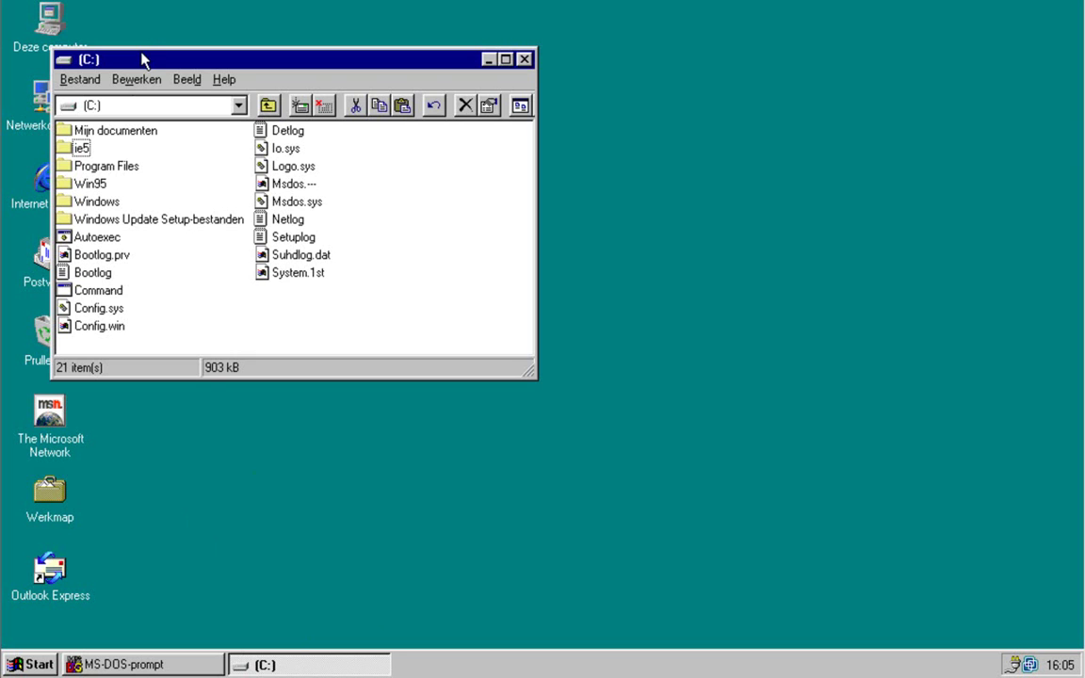
{"action": "left_click_drag", "start_coordinate": [136, 67], "coordinate": [256, 98]}
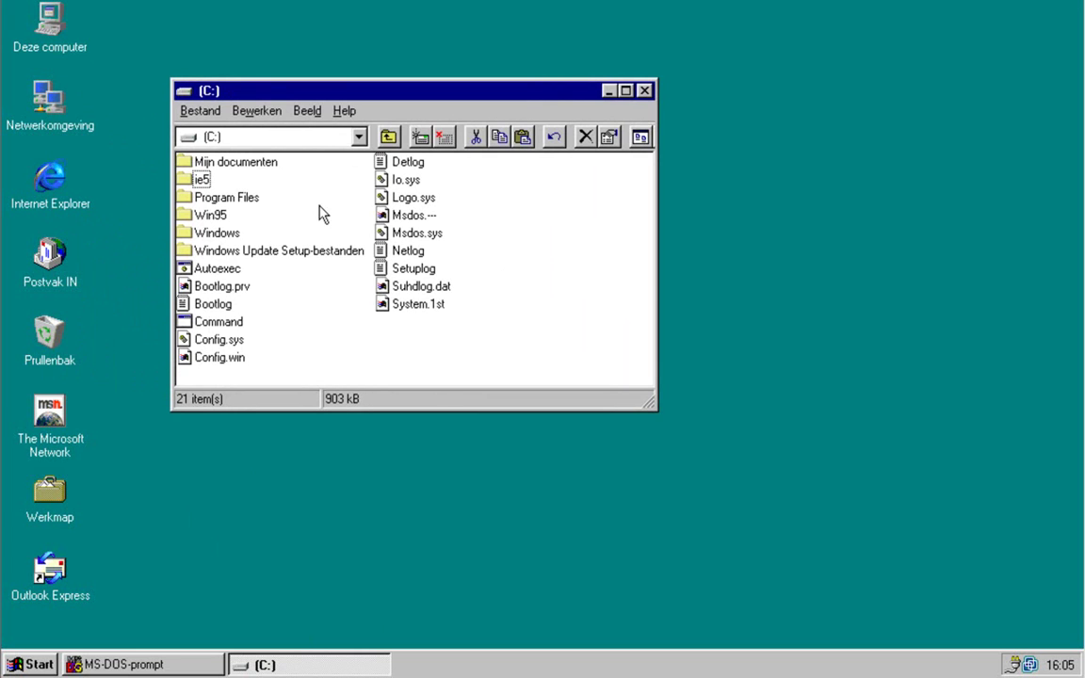
{"action": "left_click", "coordinate": [205, 179]}
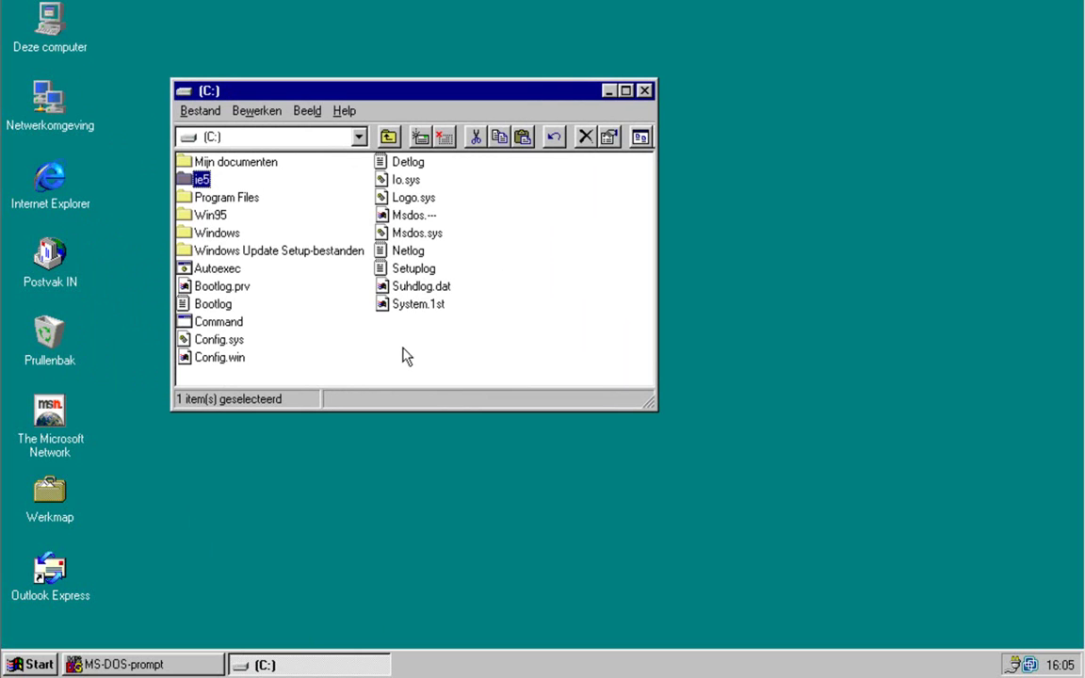
{"action": "double_click", "coordinate": [201, 180]}
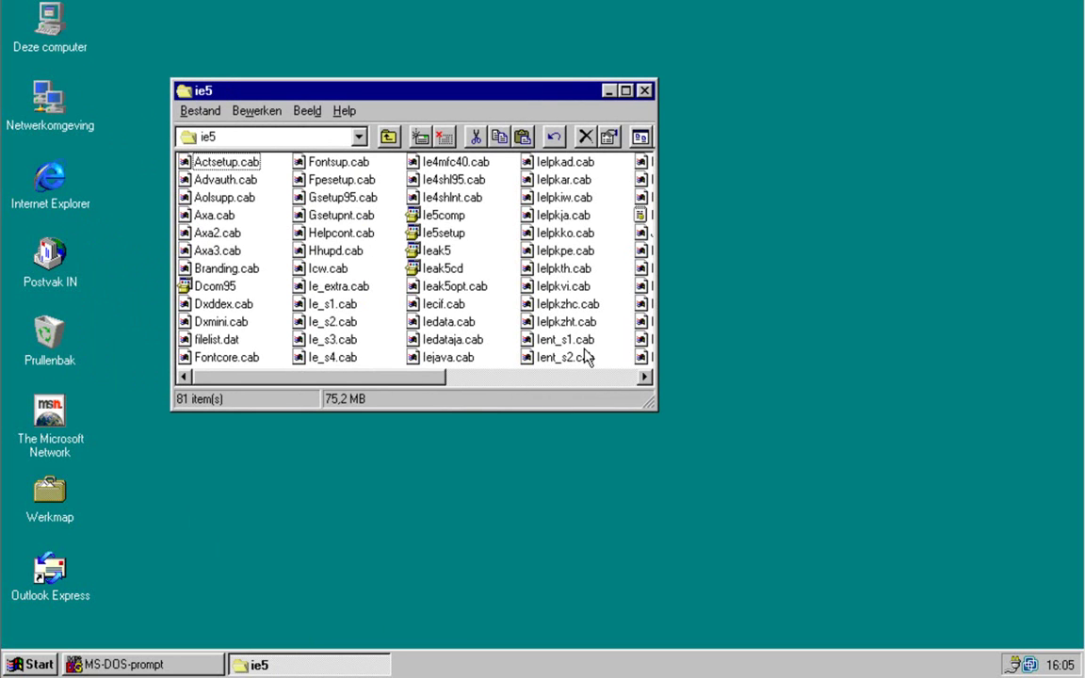
{"action": "left_click", "coordinate": [644, 91]}
{"action": "left_click", "coordinate": [359, 396]}
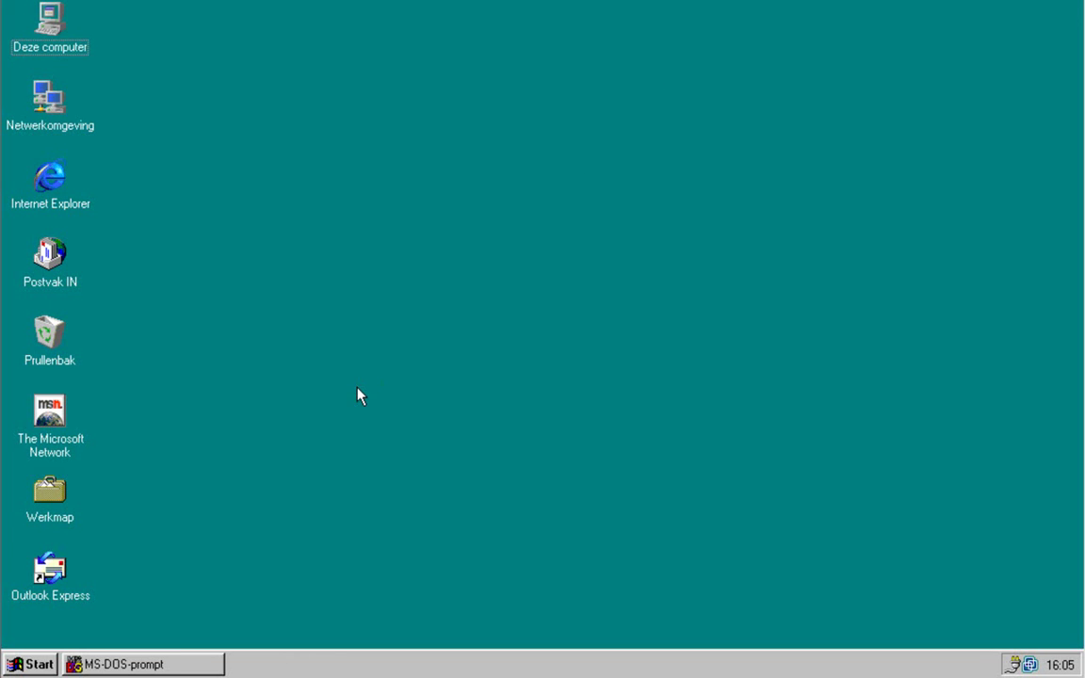
Step: In the MS-DOS prompt, change to the ie5 folder and run the ie5setup.exe command with its switches
{"action": "left_click", "coordinate": [150, 664]}
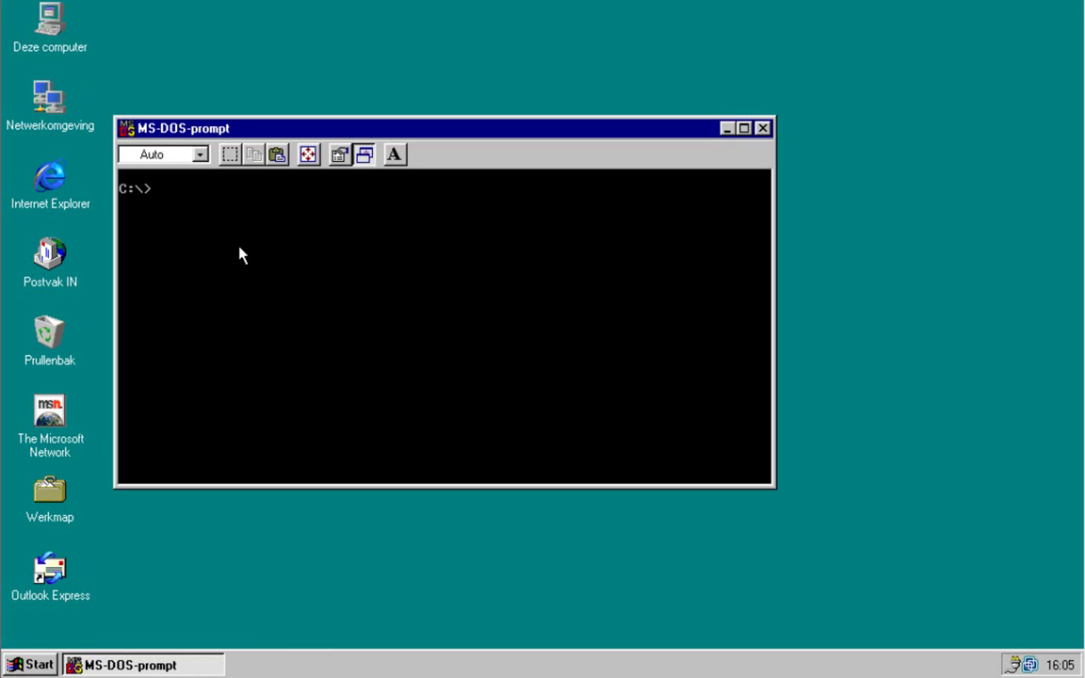
{"action": "type", "text": "cd"}
{"action": "type", "text": "ie5"}
{"action": "key", "text": "Return"}
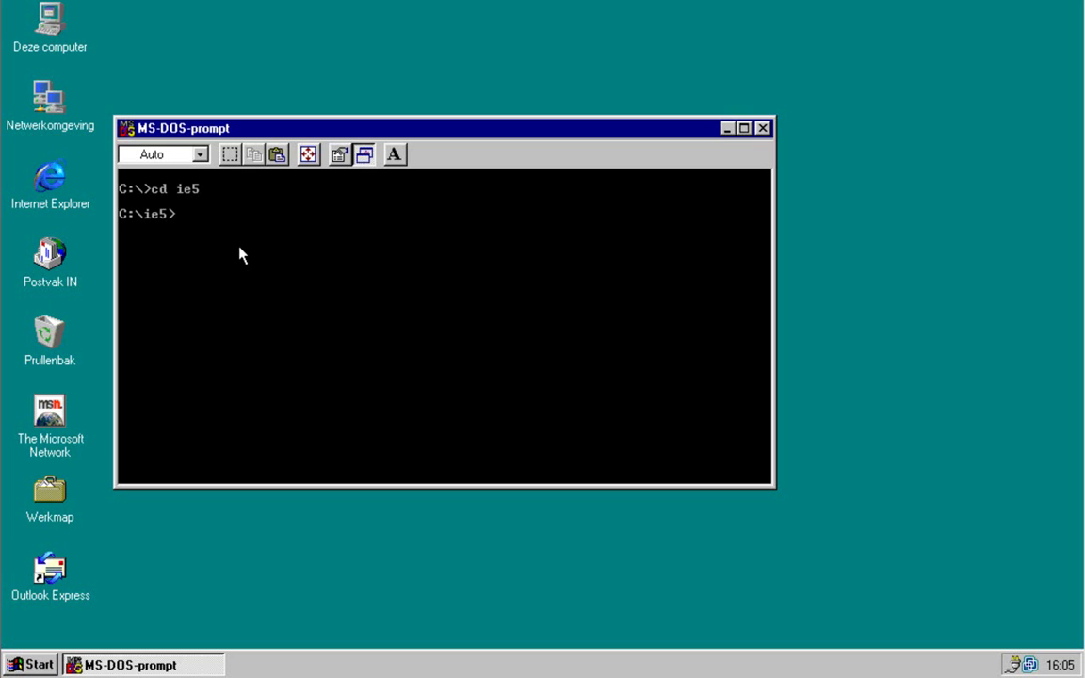
{"action": "left_click", "coordinate": [277, 155]}
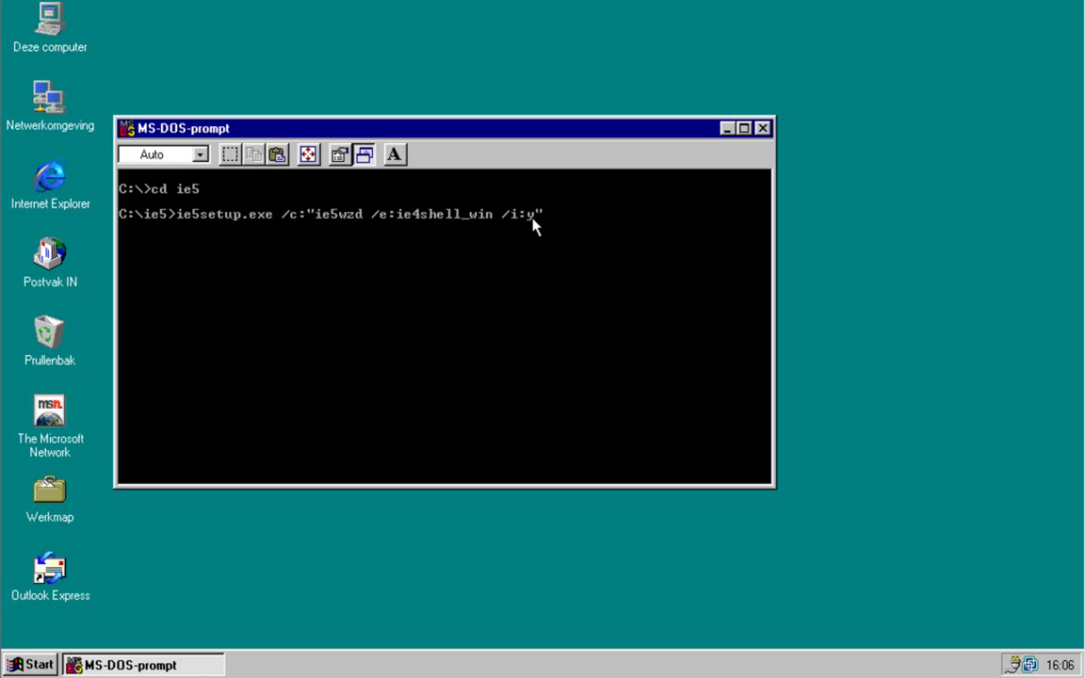
{"action": "key", "text": "Return"}
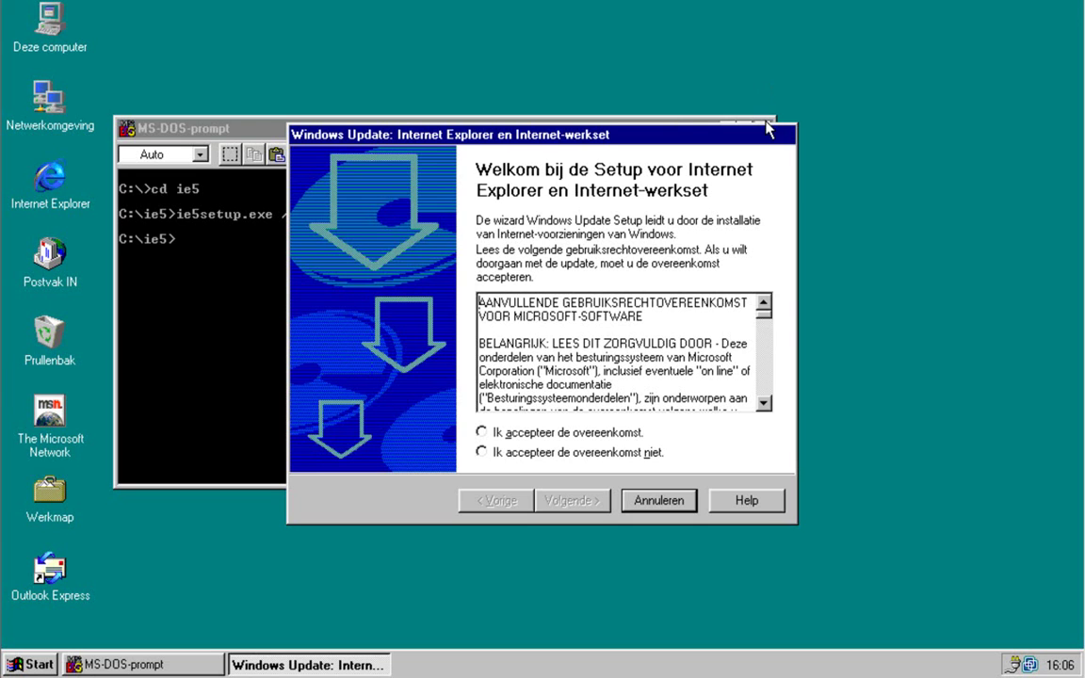
Step: Close the MS-DOS prompt, choose 'Ik accepteer de overeenkomst' and continue with Volgende
{"action": "left_click", "coordinate": [767, 121]}
{"action": "left_click", "coordinate": [763, 128]}
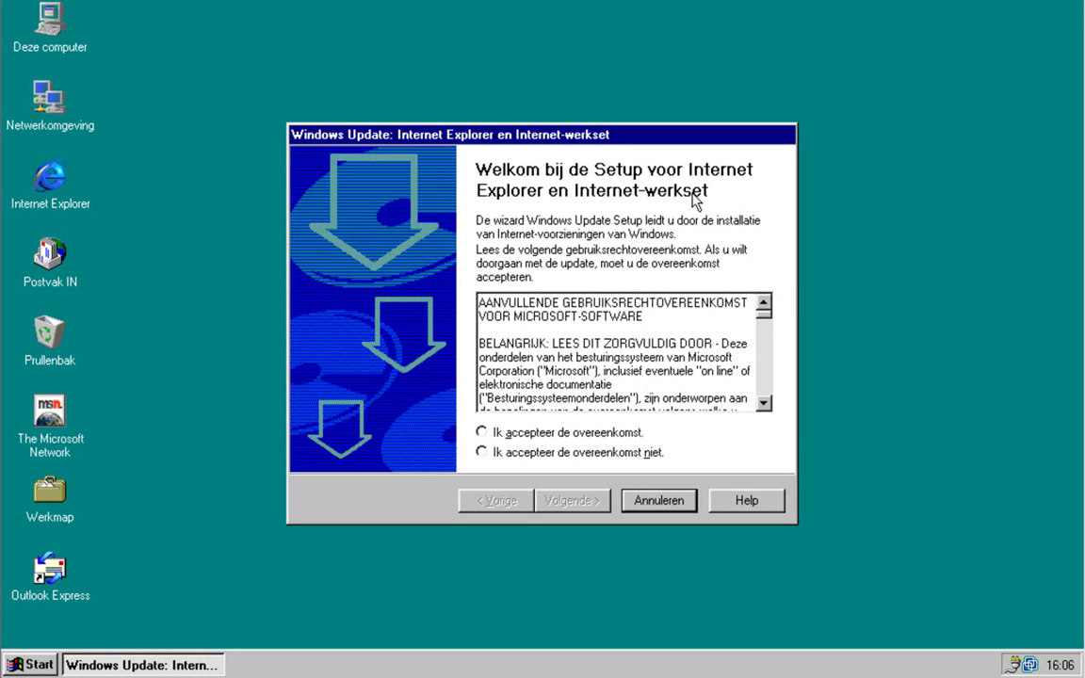
{"action": "left_click", "coordinate": [530, 435]}
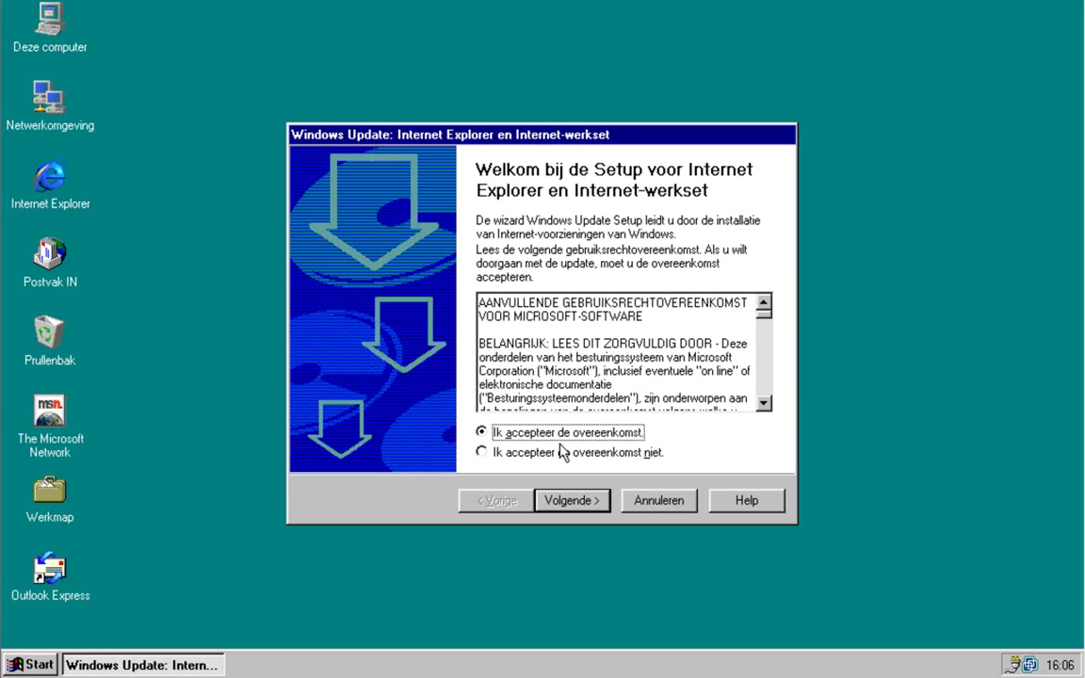
{"action": "left_click", "coordinate": [583, 502]}
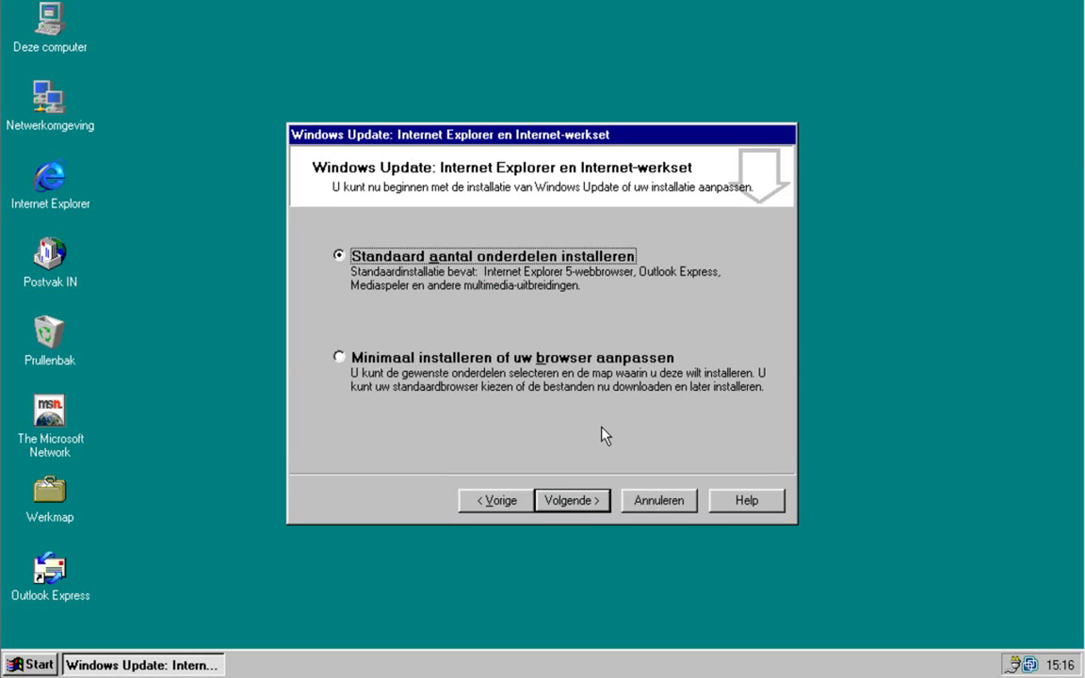
Step: Proceed with 'Standaard aantal onderdelen installeren' and let setup finish and restart
{"action": "left_click", "coordinate": [593, 503]}
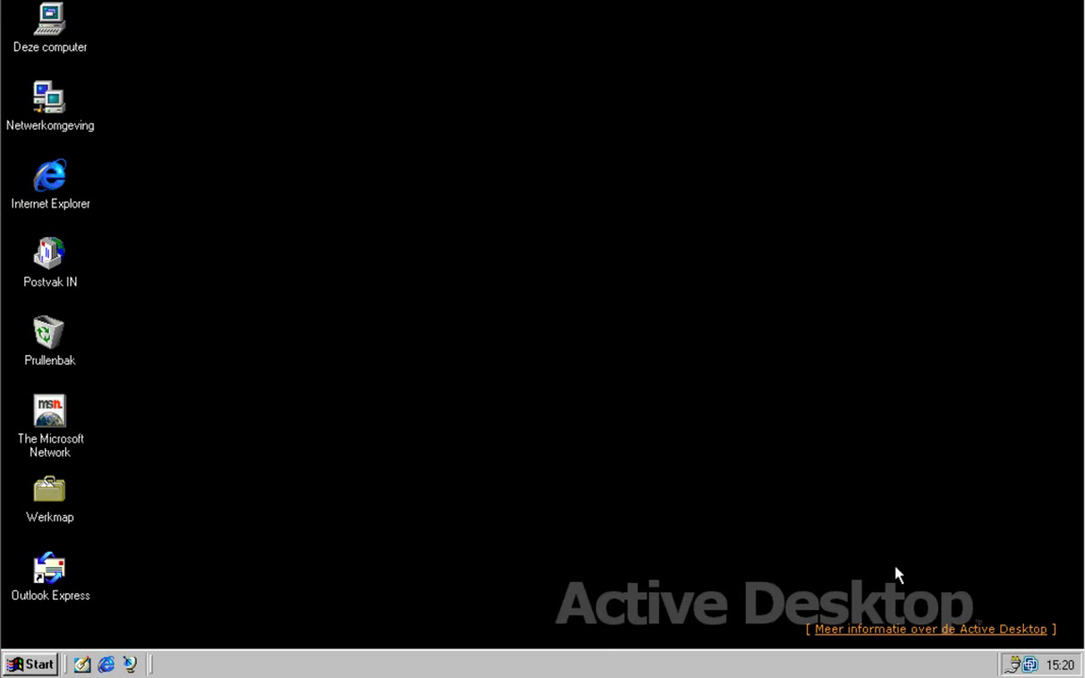
{"action": "left_click", "coordinate": [808, 519]}
{"action": "left_click", "coordinate": [34, 665]}
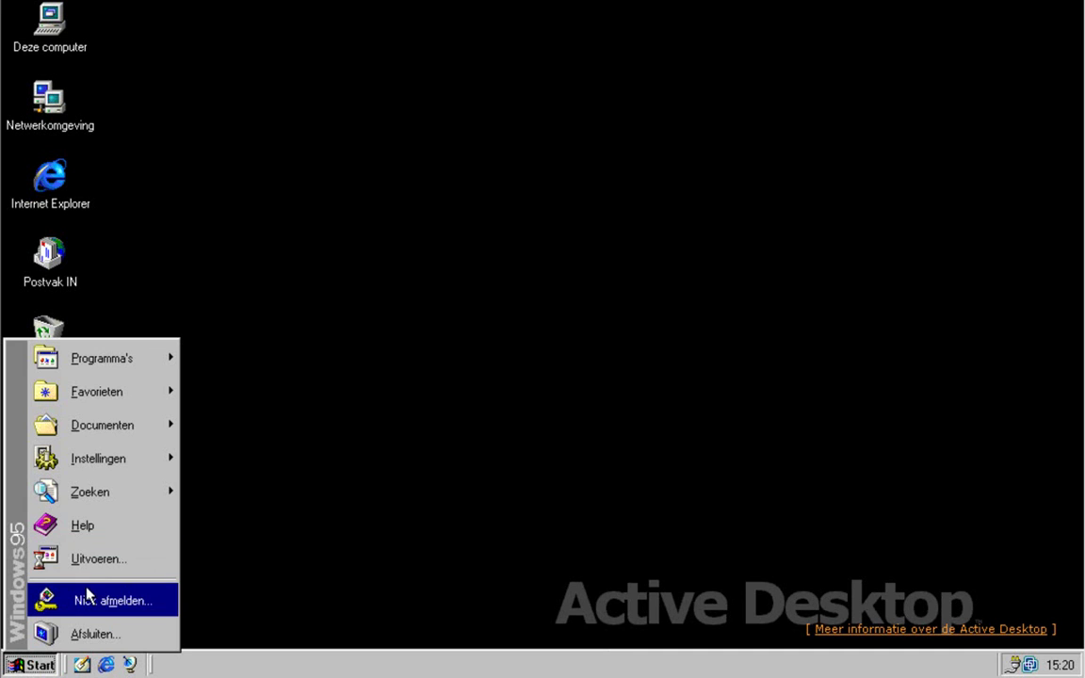
{"action": "left_click", "coordinate": [342, 278]}
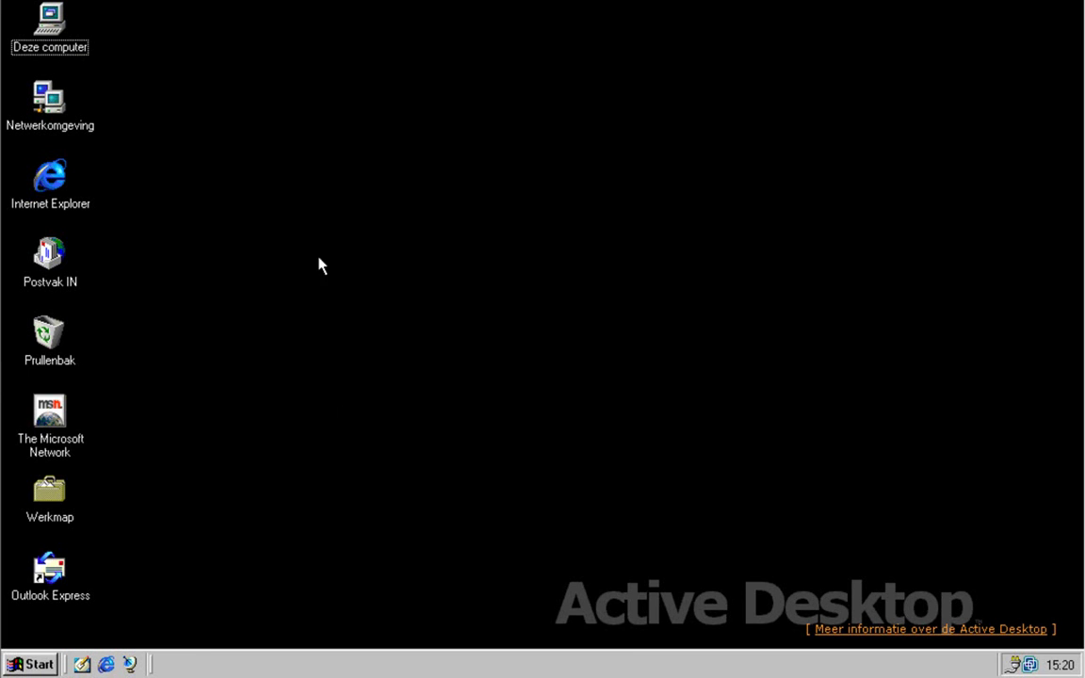
{"action": "left_click", "coordinate": [31, 45]}
{"action": "left_click", "coordinate": [137, 61]}
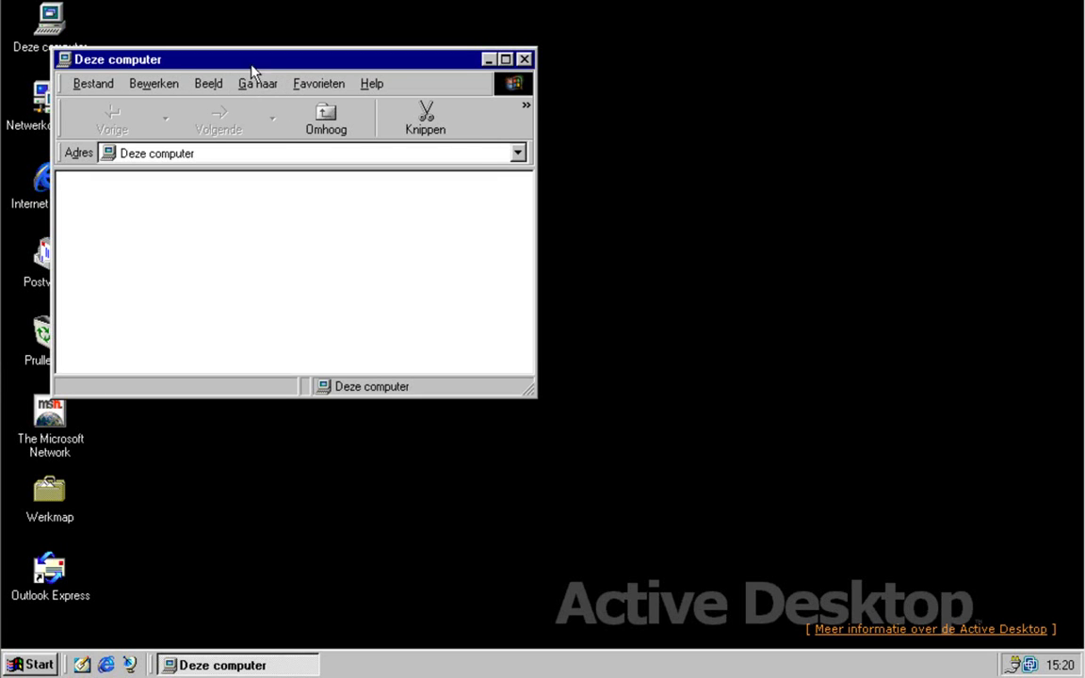
{"action": "left_click_drag", "start_coordinate": [250, 66], "coordinate": [471, 134]}
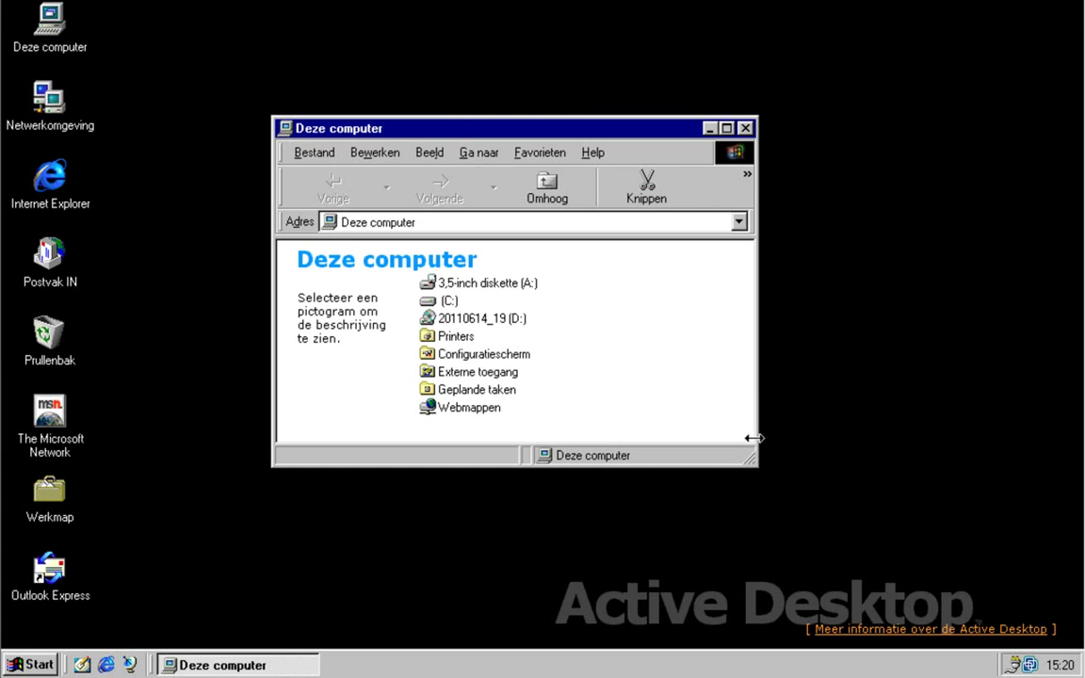
{"action": "left_click_drag", "start_coordinate": [751, 461], "coordinate": [971, 520]}
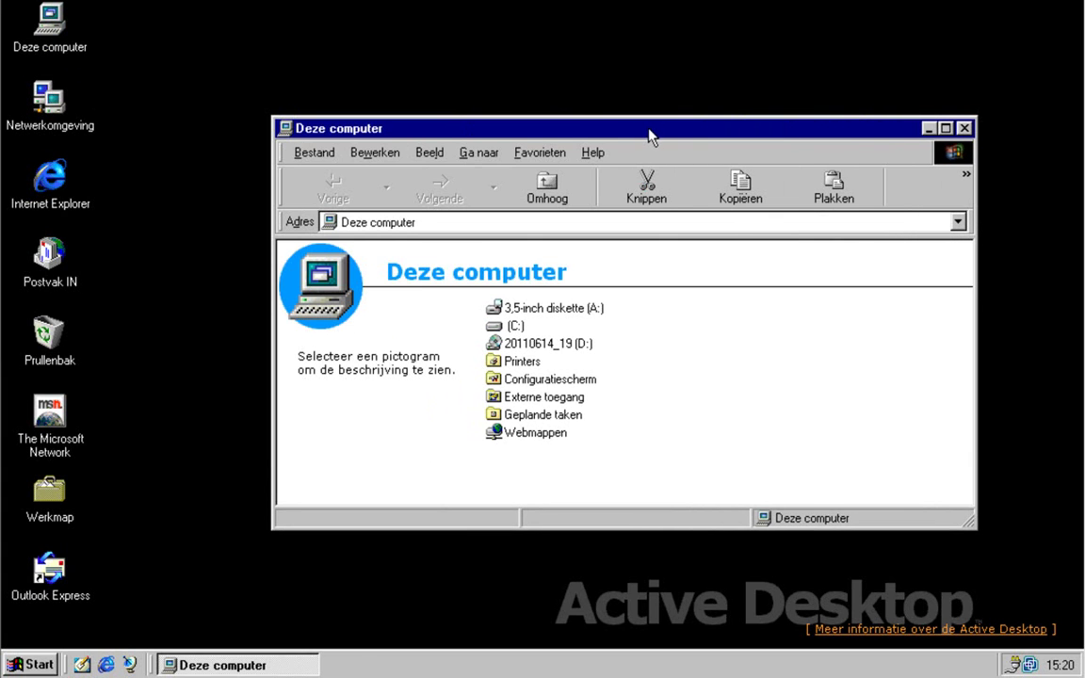
{"action": "left_click_drag", "start_coordinate": [649, 137], "coordinate": [627, 122]}
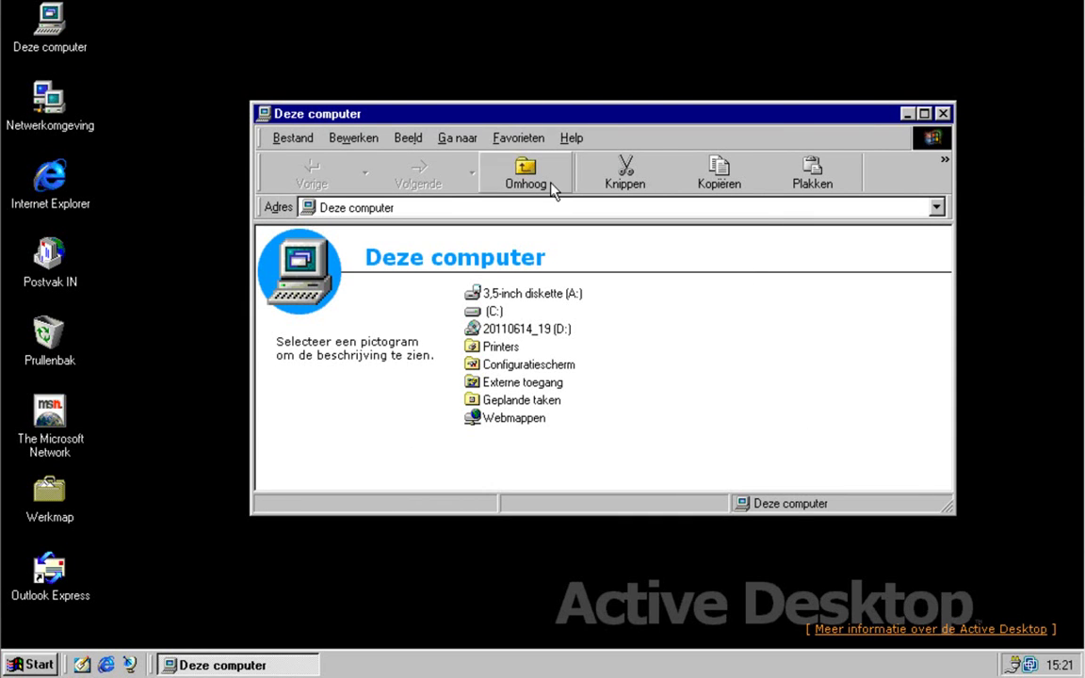
{"action": "left_click", "coordinate": [572, 138]}
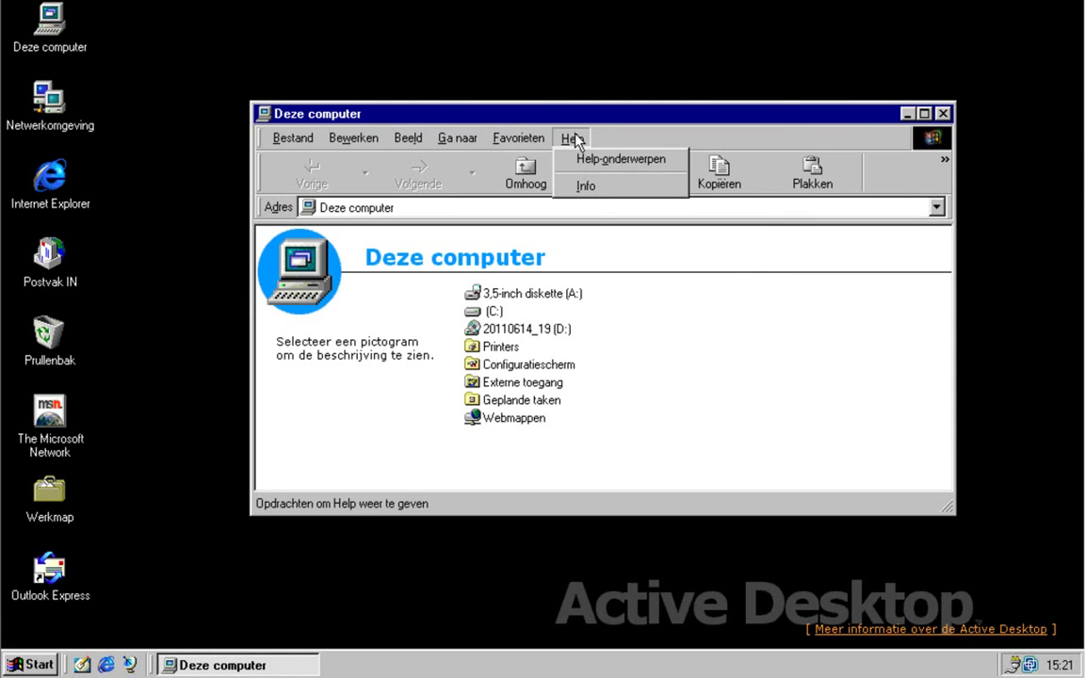
{"action": "left_click", "coordinate": [588, 186]}
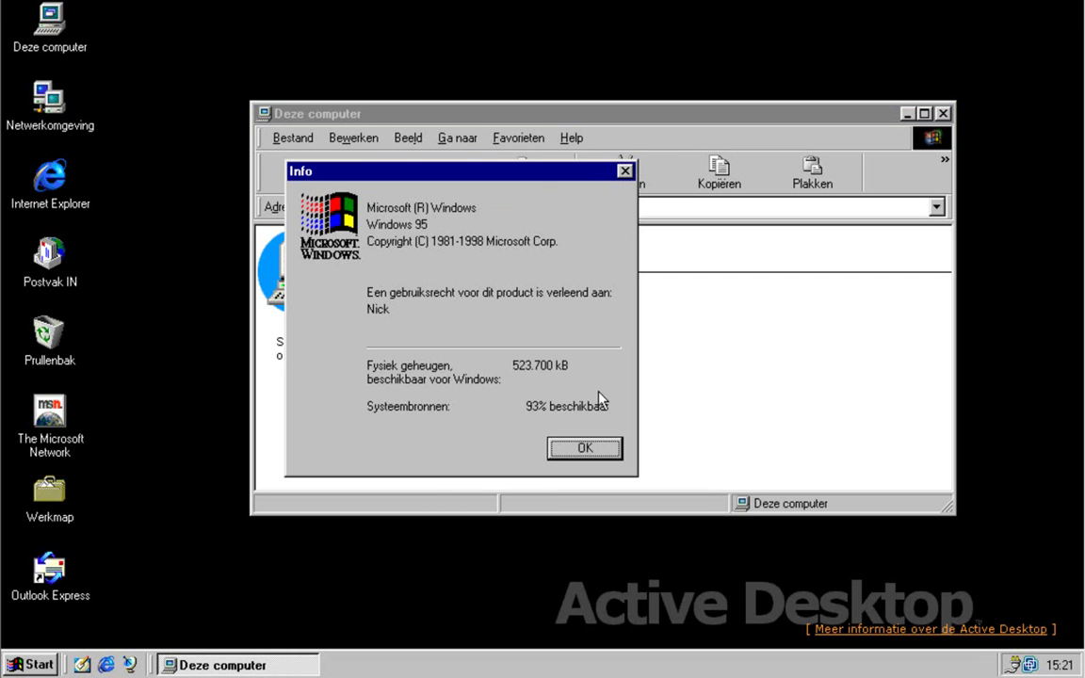
{"action": "left_click", "coordinate": [610, 450]}
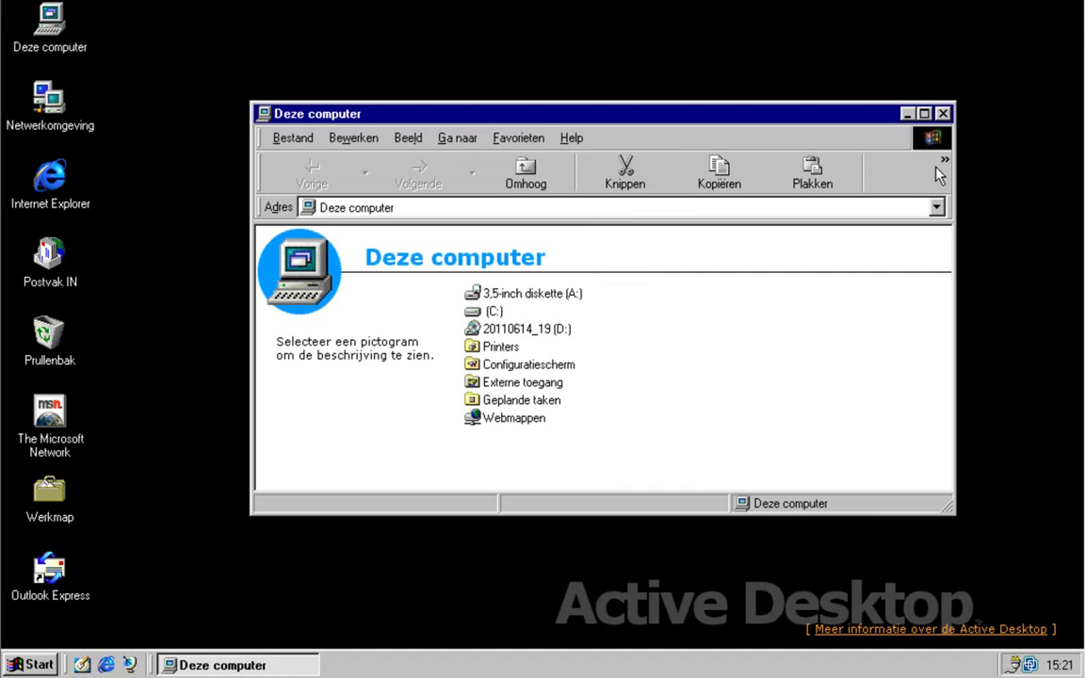
{"action": "left_click", "coordinate": [942, 114]}
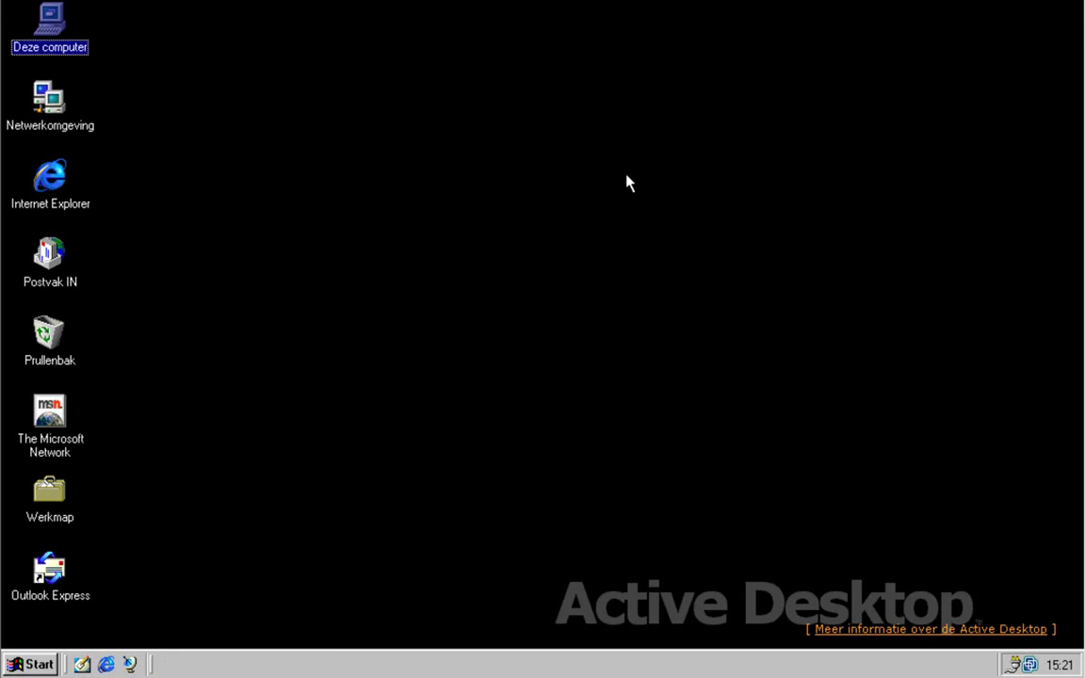
{"action": "right_click", "coordinate": [459, 166]}
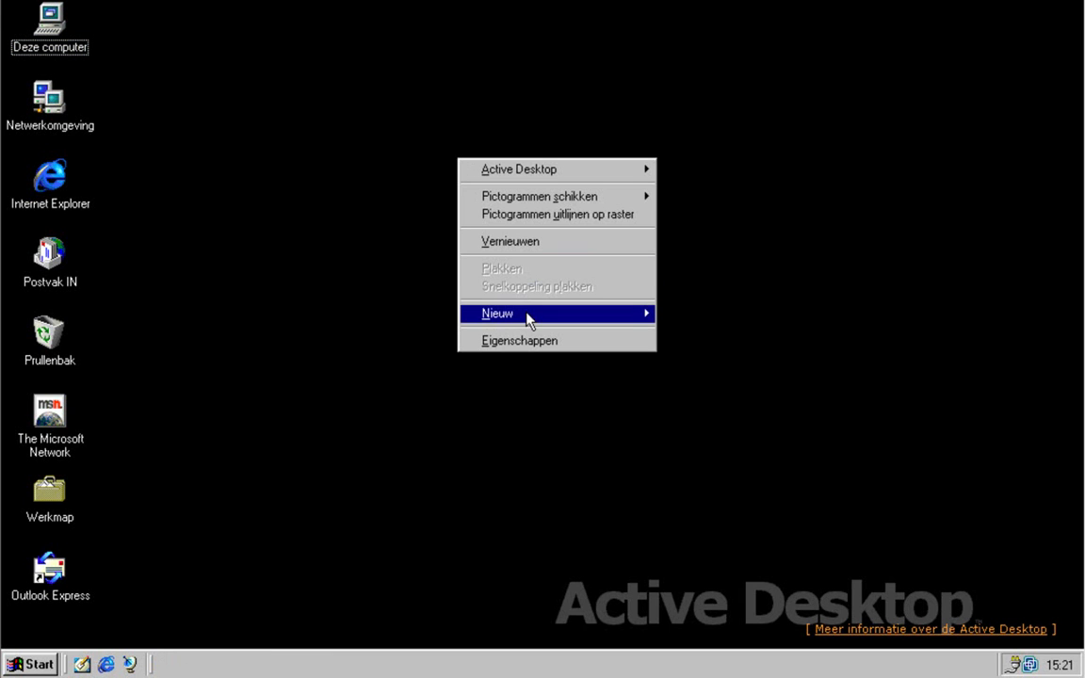
{"action": "left_click", "coordinate": [529, 345]}
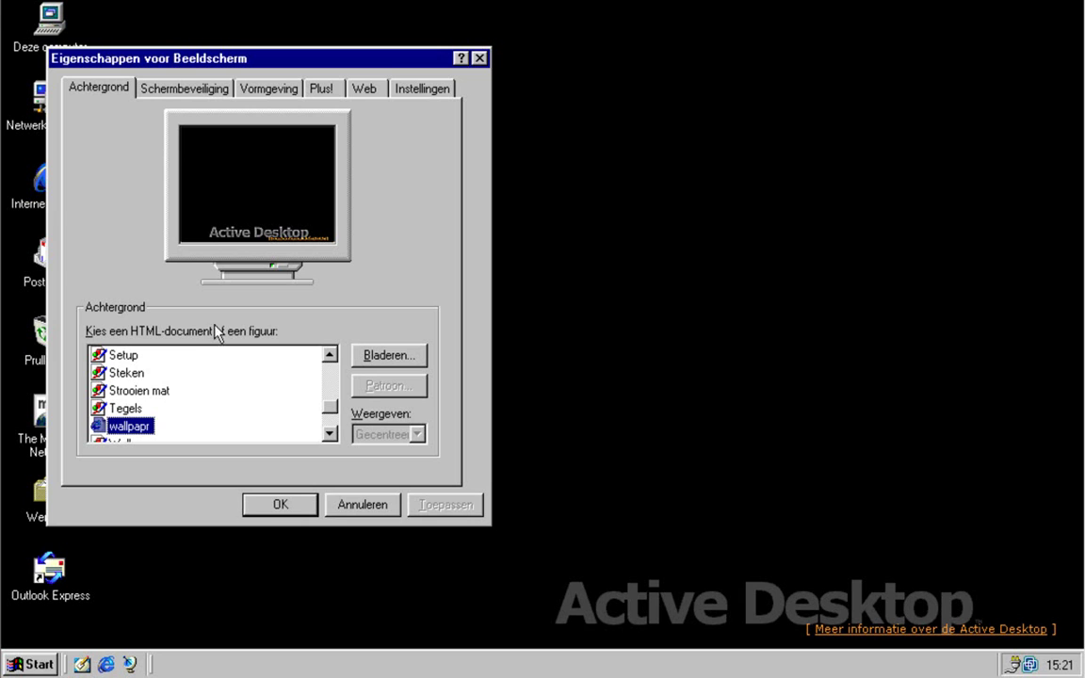
{"action": "left_click", "coordinate": [367, 505]}
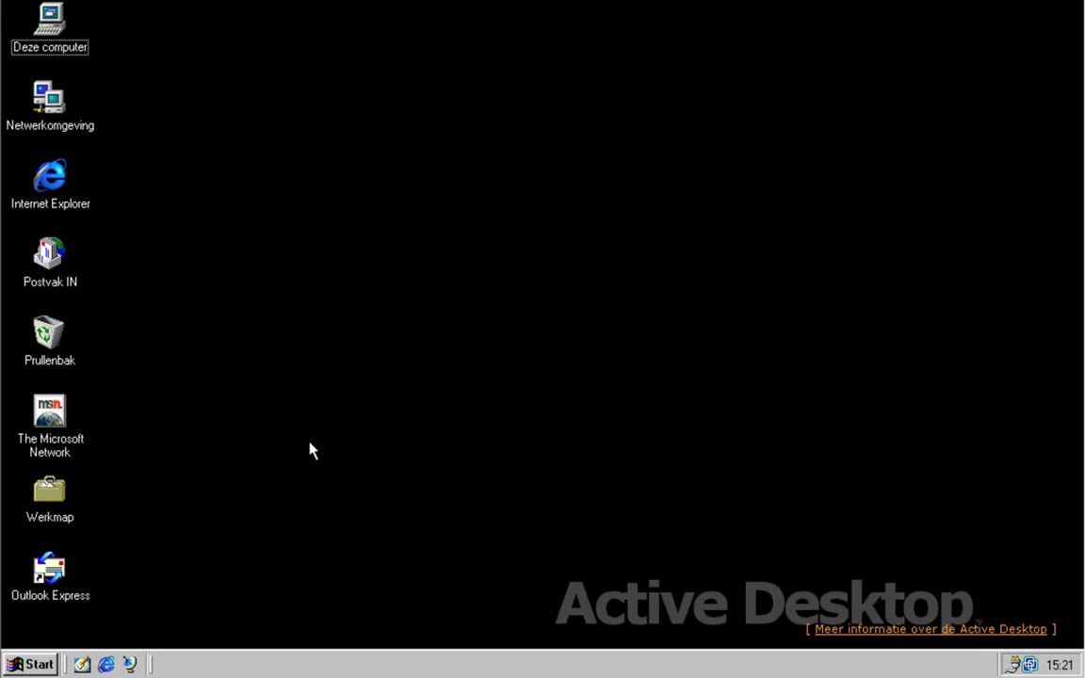
Step: Open radio10gold.nl in Internet Explorer, then minimize the browser to reveal the Active Desktop
{"action": "left_click", "coordinate": [54, 177]}
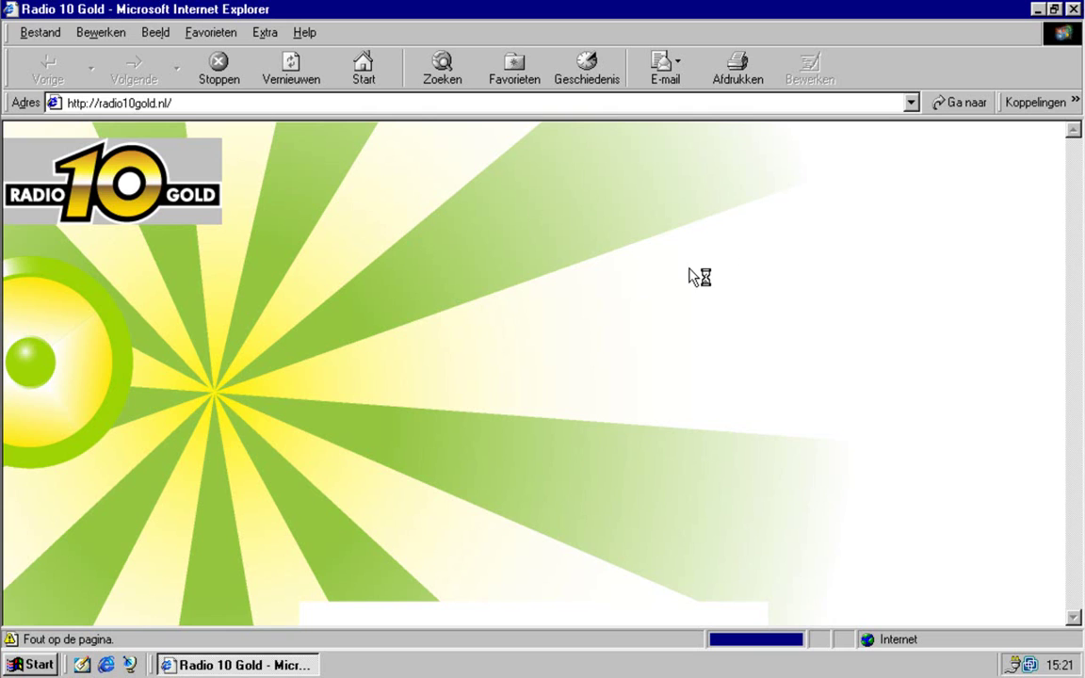
{"action": "left_click", "coordinate": [235, 665]}
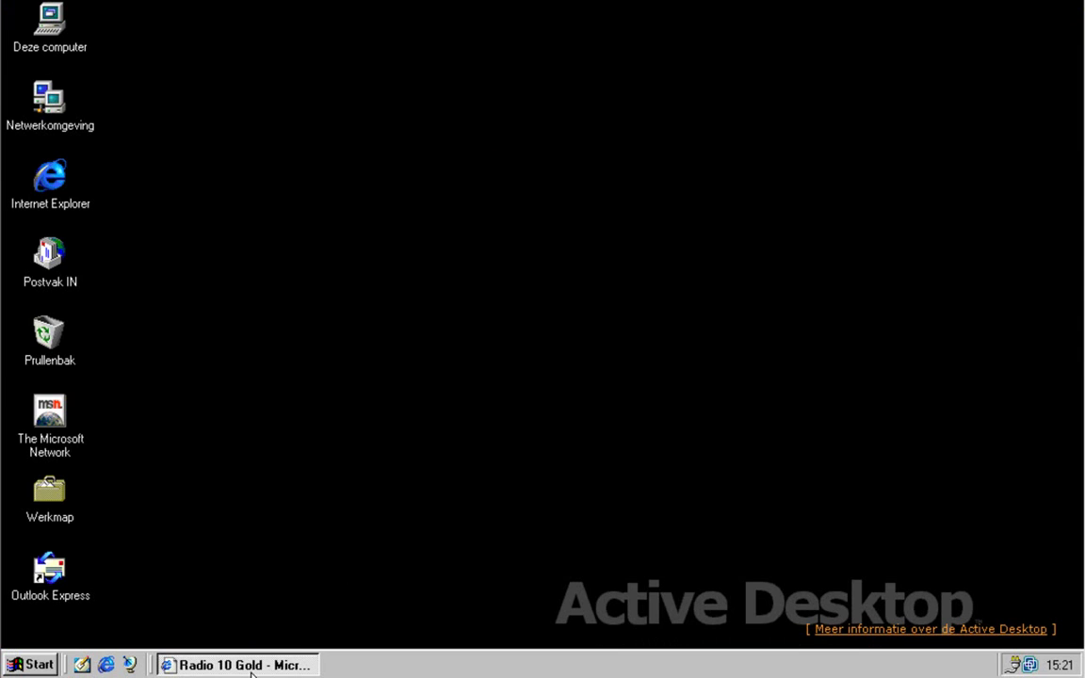
{"action": "left_click_drag", "start_coordinate": [549, 276], "coordinate": [595, 237]}
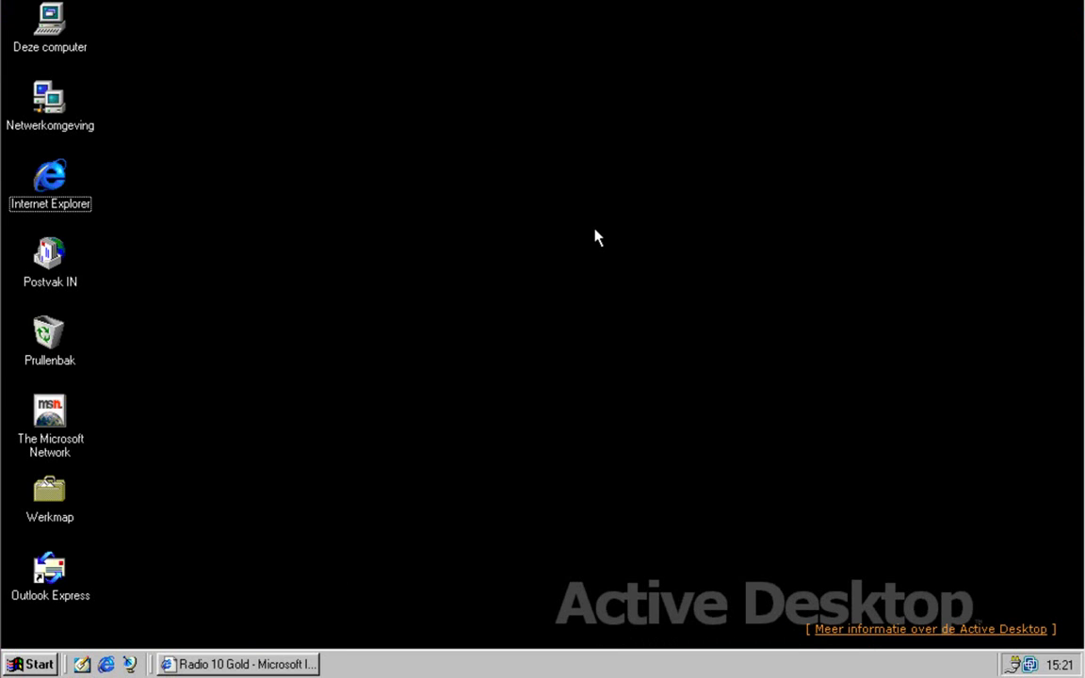